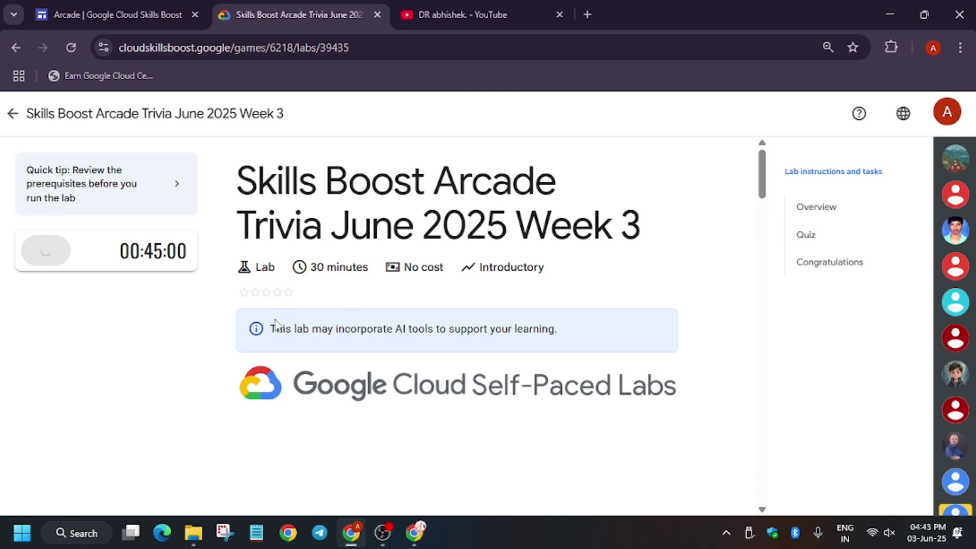
- Jump to the Quiz section and submit Compose as the answer to question 1
click(809, 238)
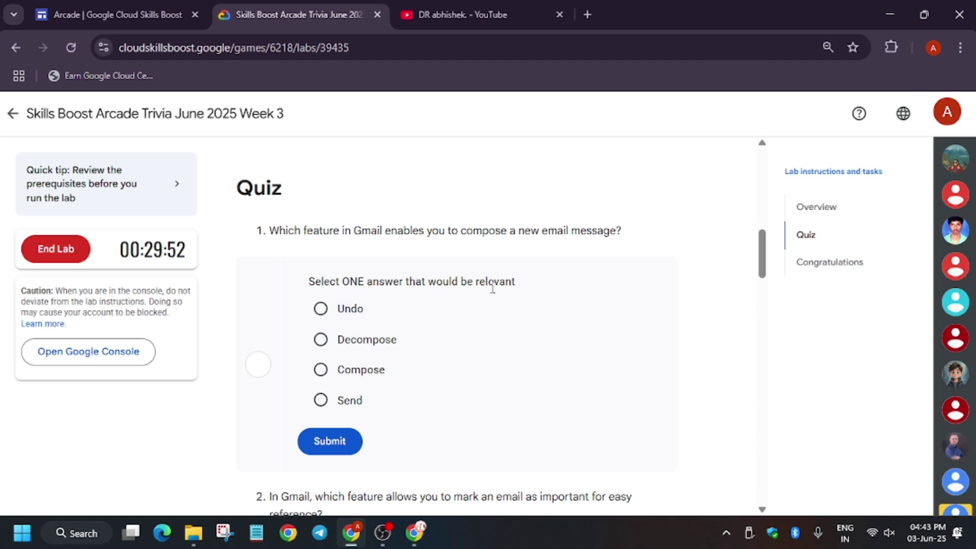
click(326, 377)
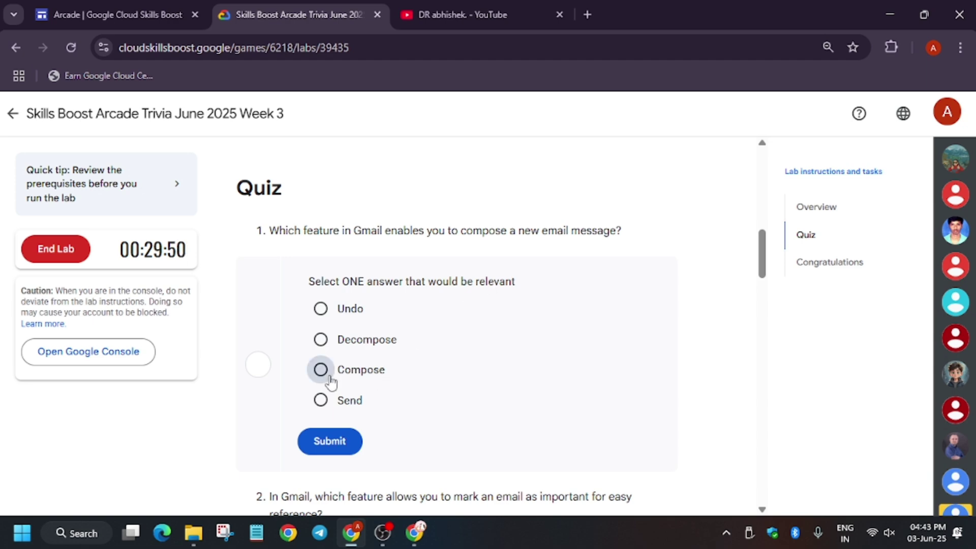
click(339, 452)
scroll(495, 372, down, 4)
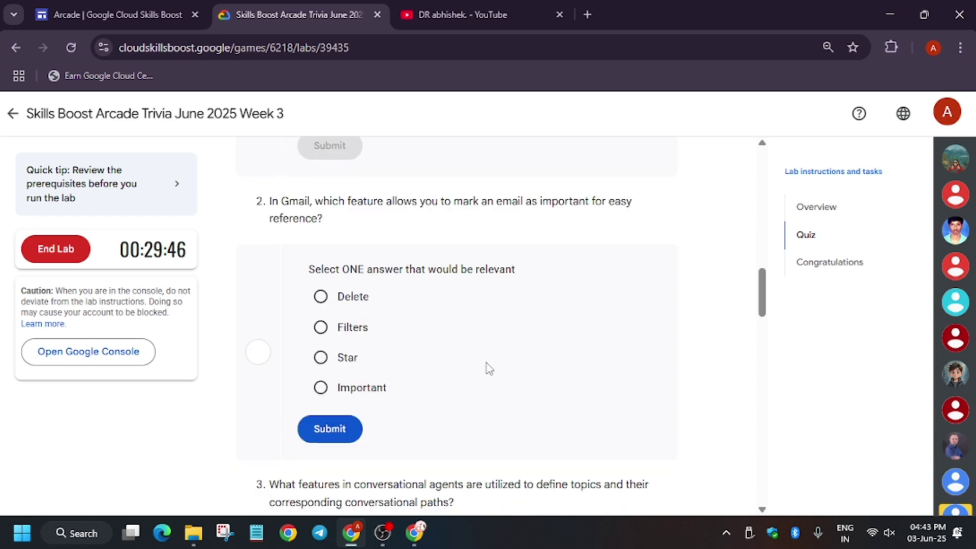
- Submit Star for question 2 and flows for question 3
click(353, 359)
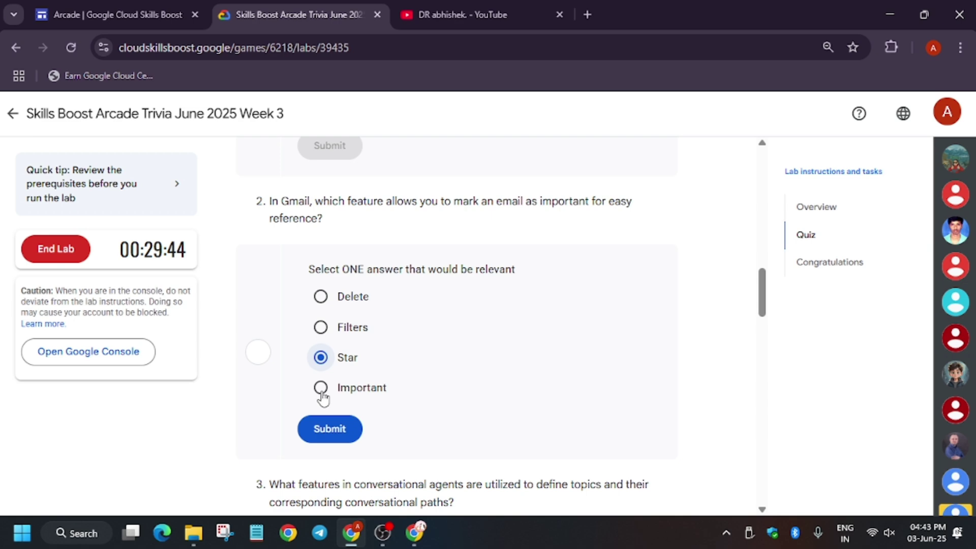
click(329, 433)
scroll(490, 413, down, 1)
scroll(490, 412, down, 3)
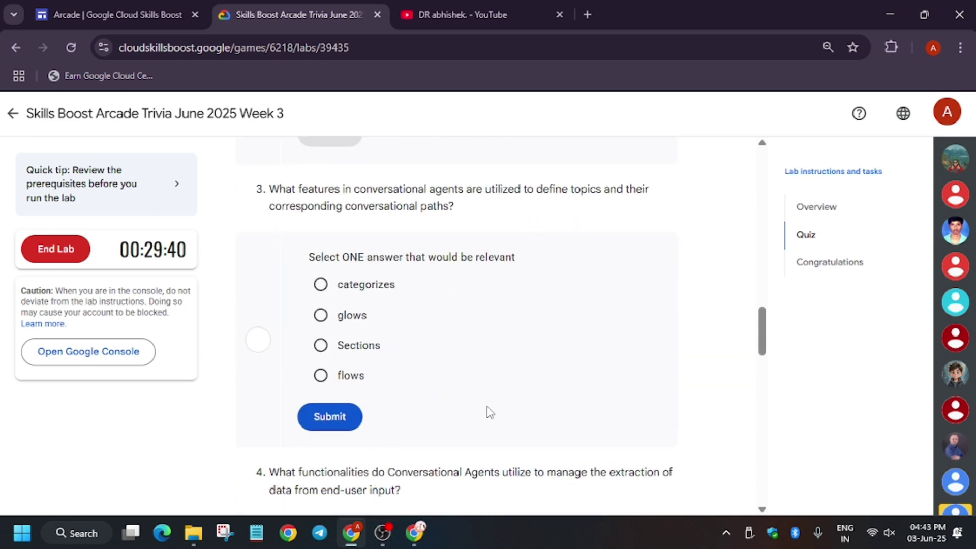
click(320, 376)
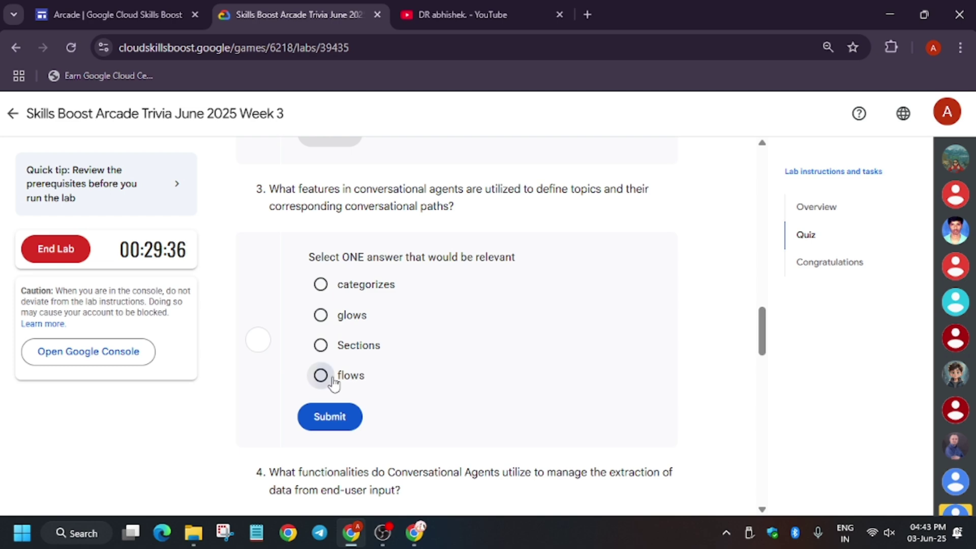
click(335, 418)
scroll(385, 416, down, 1)
scroll(385, 415, down, 3)
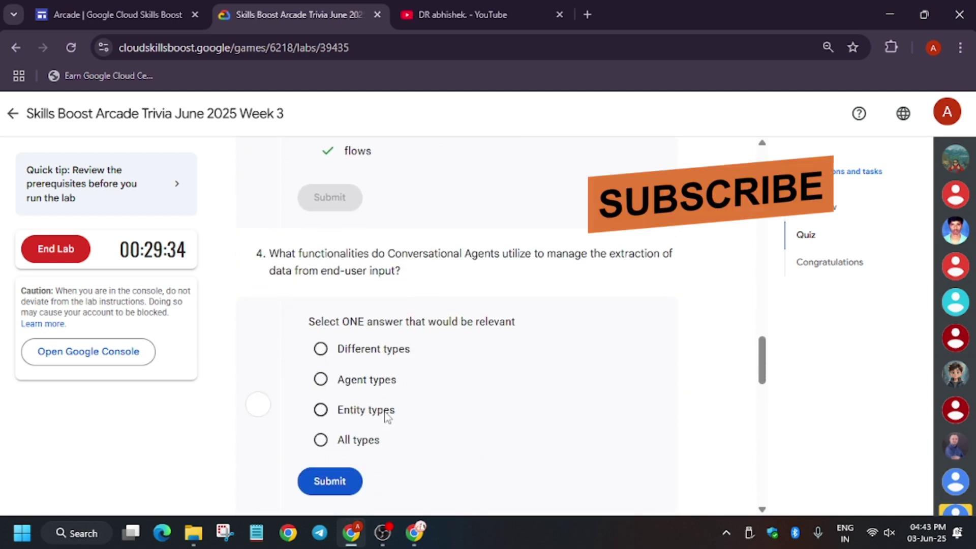
- Submit Agent types, then All types, then Entity types for question 4 until it is marked correct
click(364, 385)
click(344, 485)
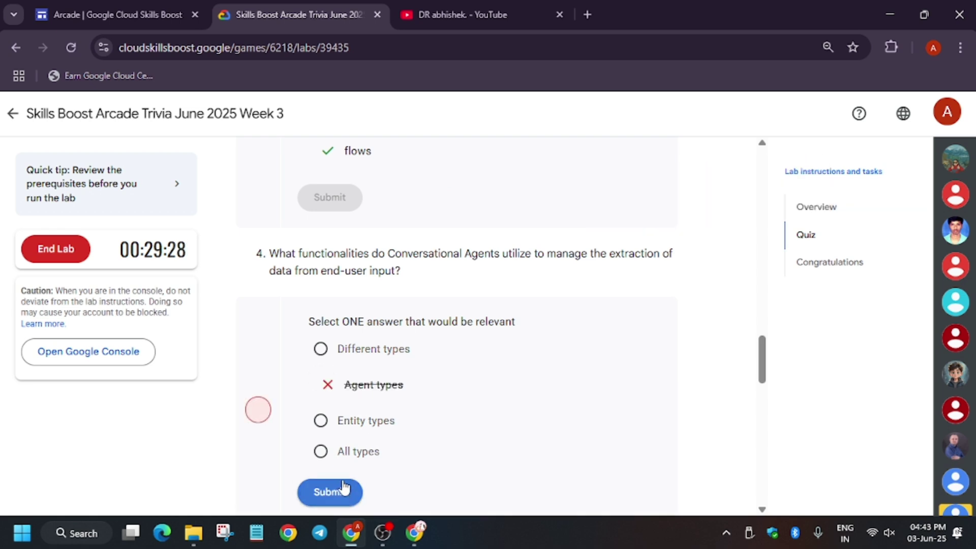
click(324, 454)
click(338, 494)
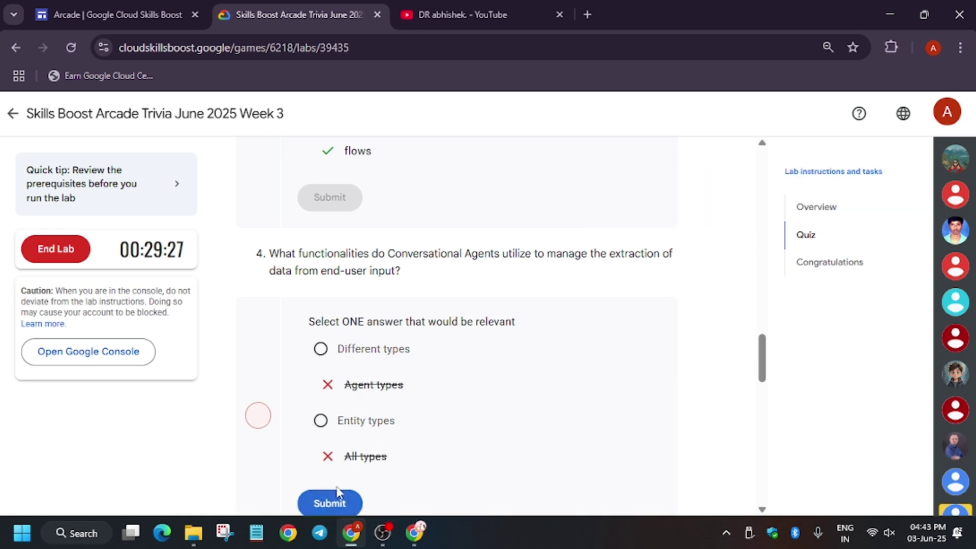
click(320, 420)
scroll(335, 465, down, 1)
click(339, 428)
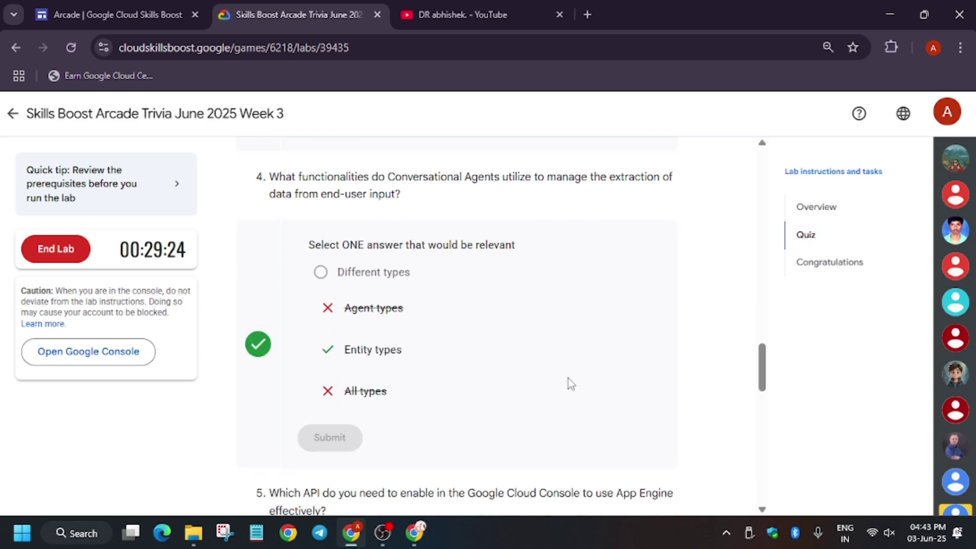
scroll(568, 384, down, 3)
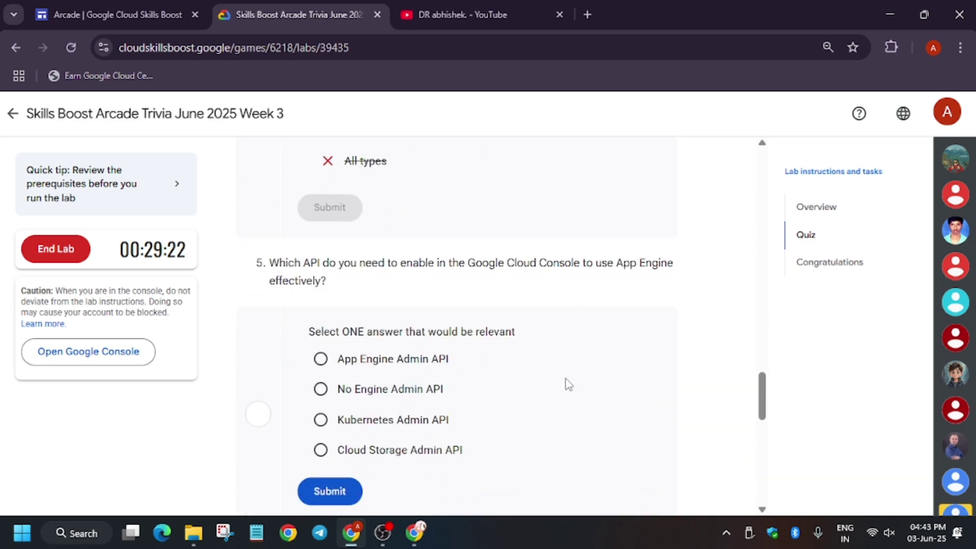
- Submit App Engine Admin API as the answer to question 5
click(443, 364)
click(359, 491)
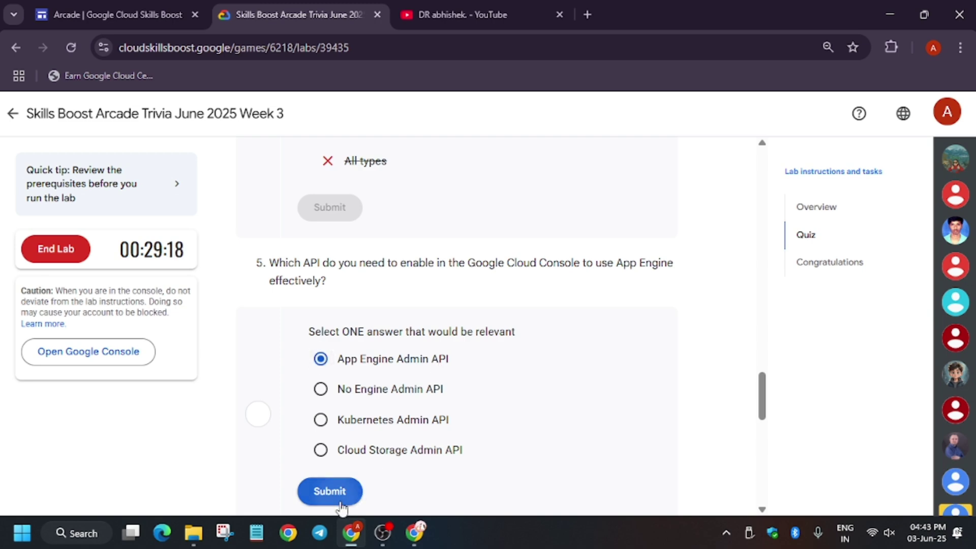
scroll(514, 435, down, 4)
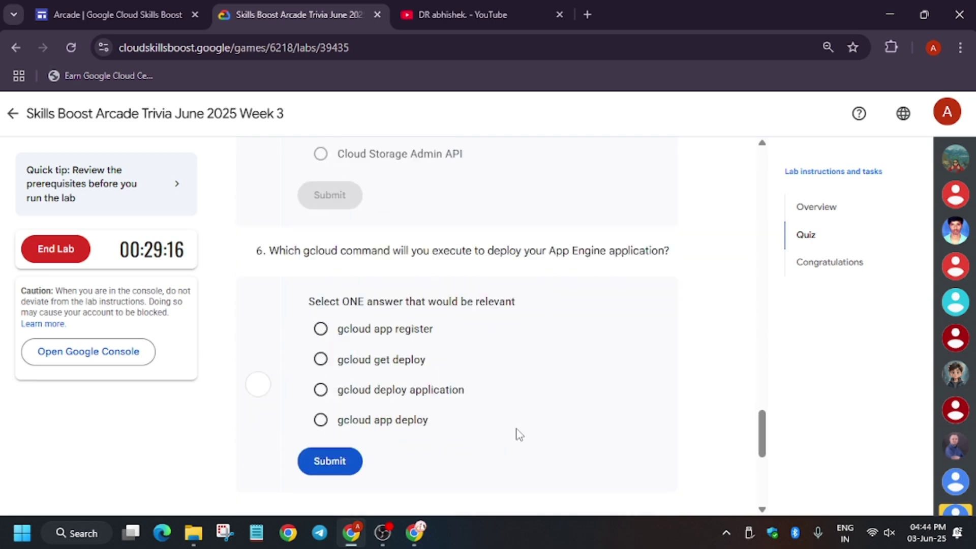
- Submit gcloud app deploy for question 6, then return to the lab Overview
click(322, 391)
click(321, 420)
click(329, 462)
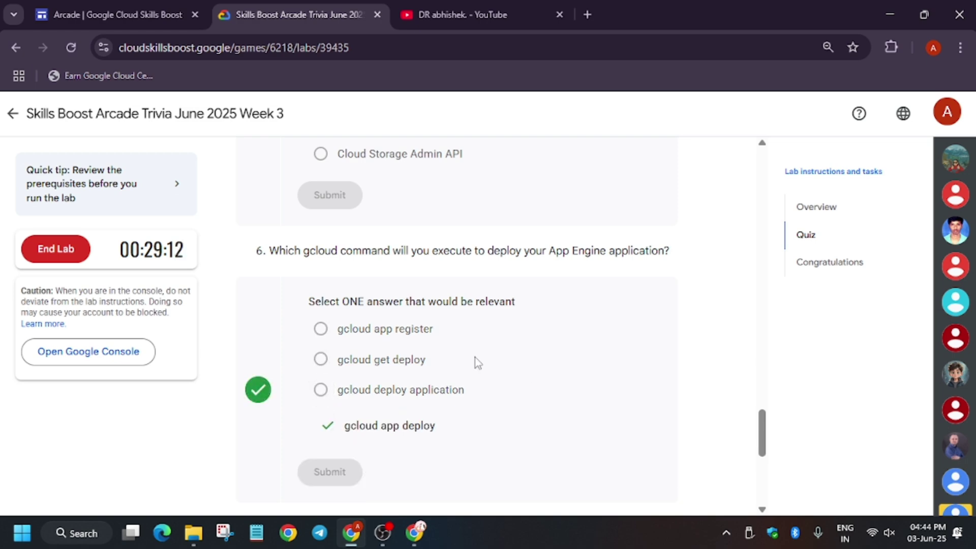
scroll(474, 381, down, 2)
scroll(475, 401, down, 2)
scroll(475, 401, up, 5)
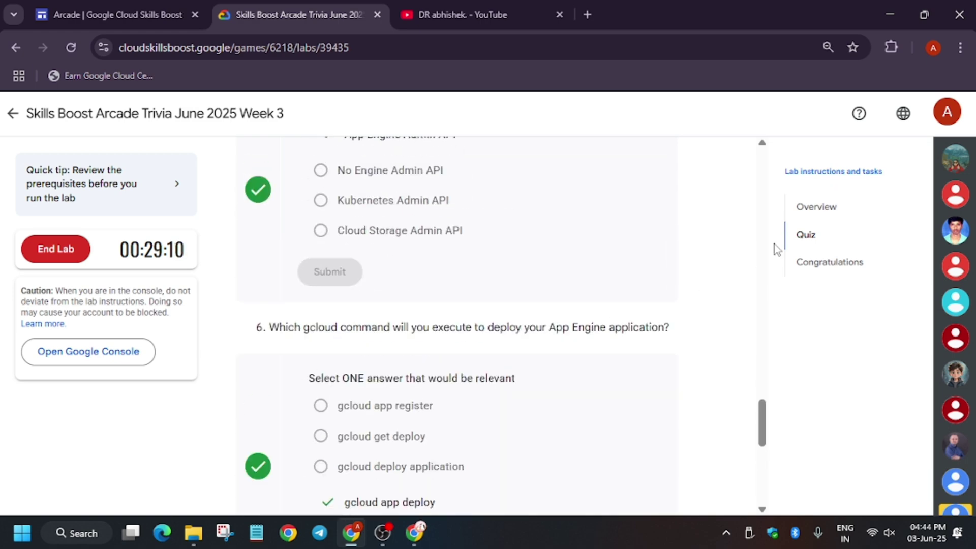
click(816, 206)
scroll(526, 275, up, 3)
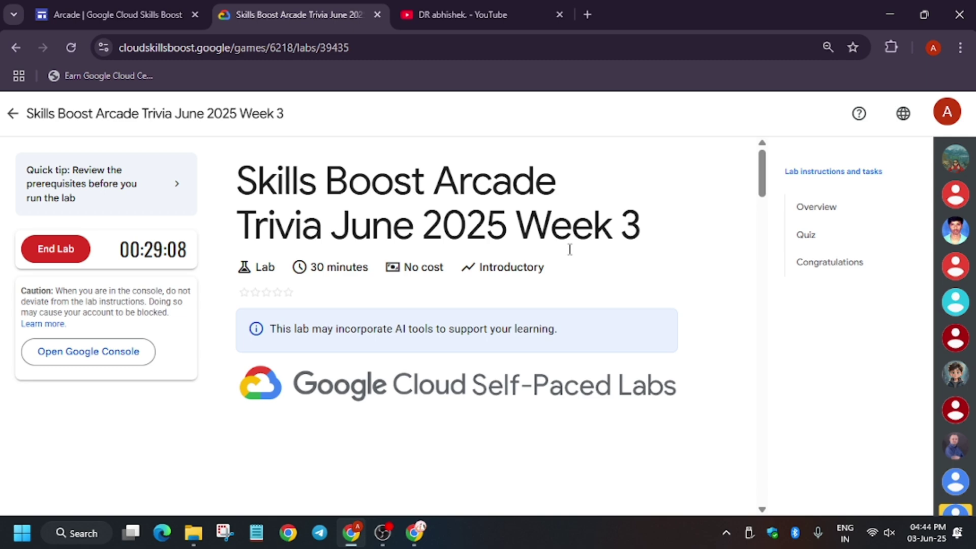